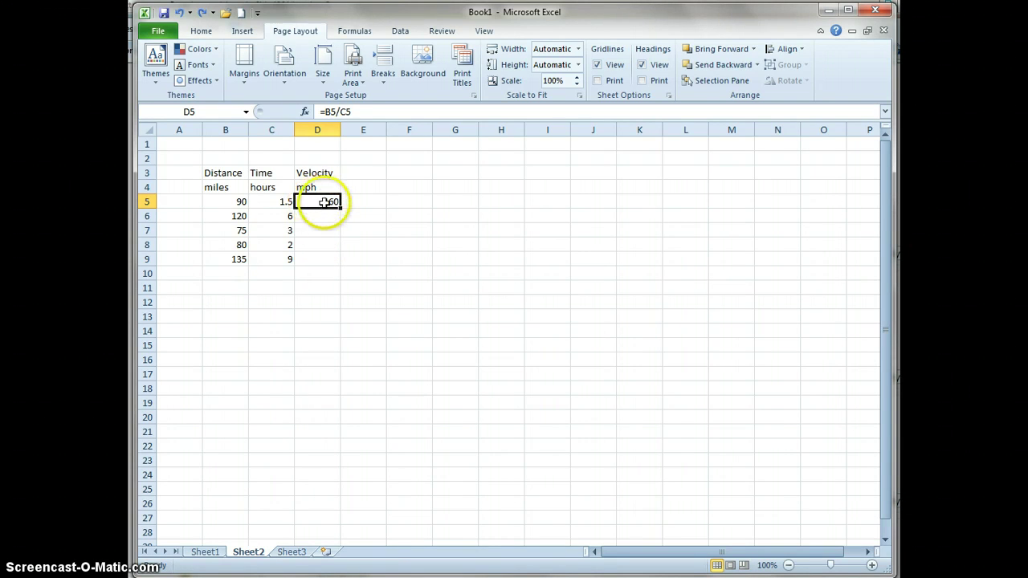
Step: Examine the Velocity cells D5 to D9 to see which ones hold a formula
{"action": "left_click", "coordinate": [322, 217]}
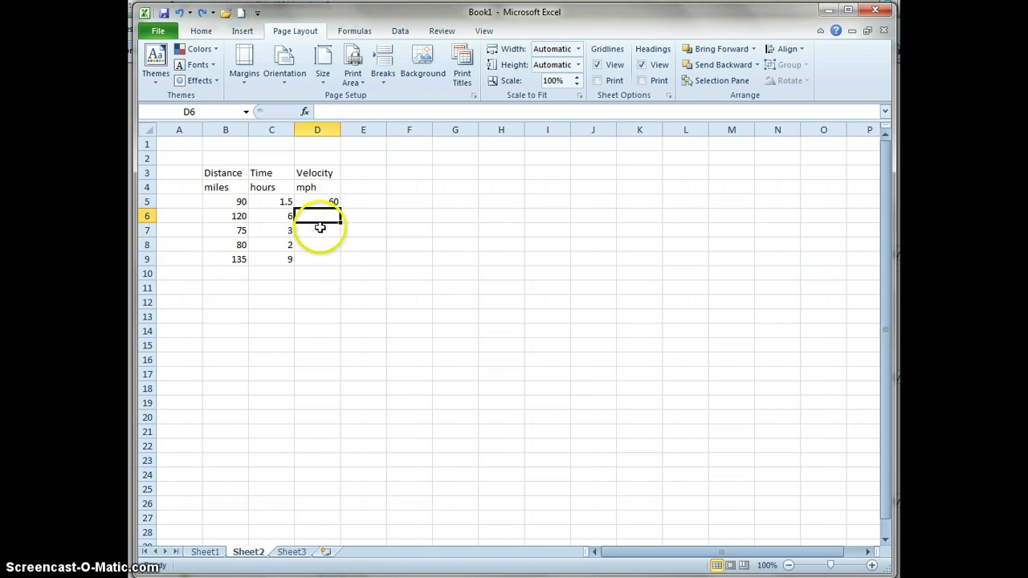
{"action": "left_click", "coordinate": [322, 232]}
{"action": "left_click", "coordinate": [321, 245]}
{"action": "left_click", "coordinate": [318, 258]}
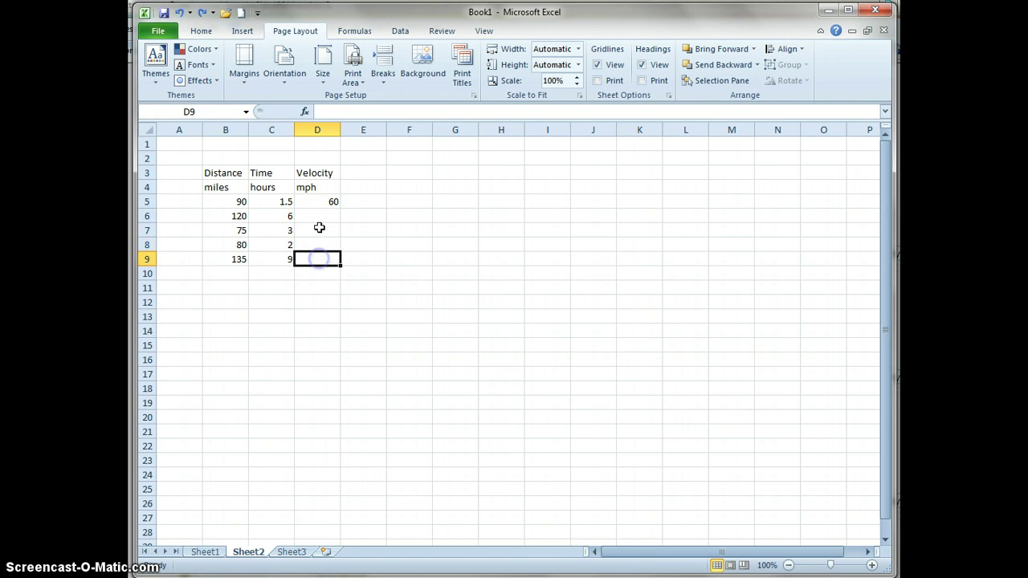
{"action": "left_click", "coordinate": [320, 201]}
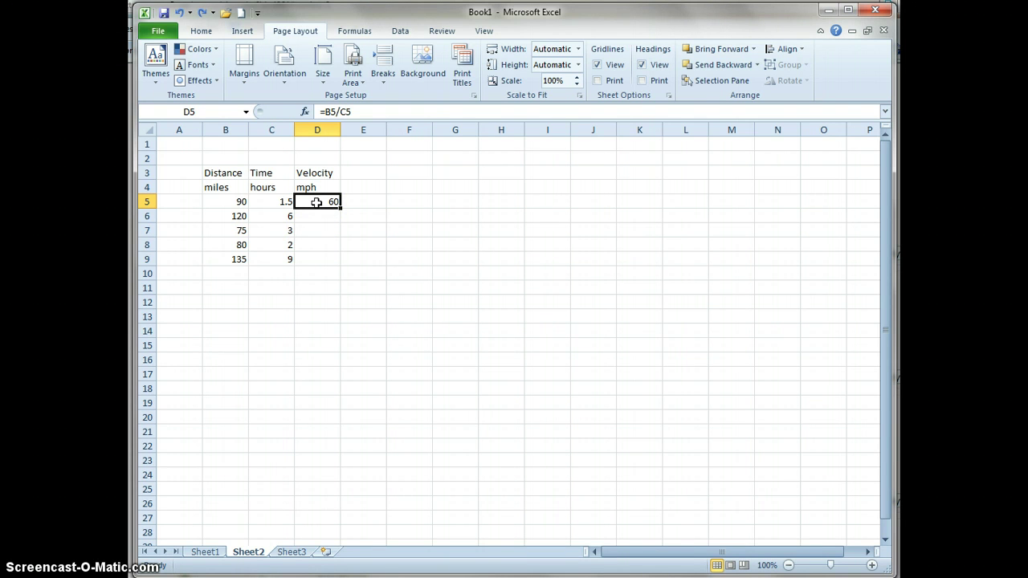
{"action": "left_click", "coordinate": [316, 216]}
{"action": "left_click", "coordinate": [321, 259]}
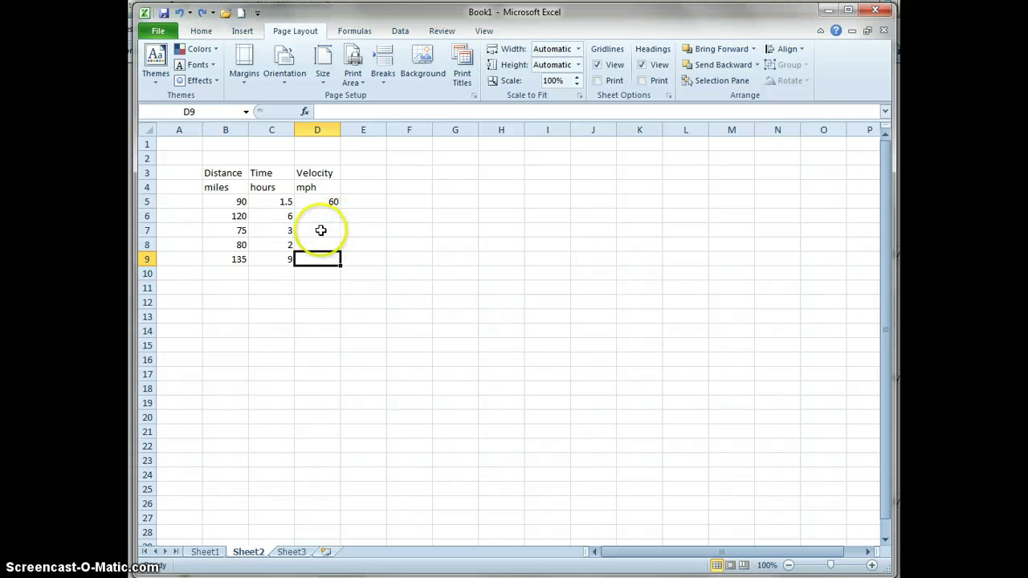
{"action": "left_click", "coordinate": [316, 201]}
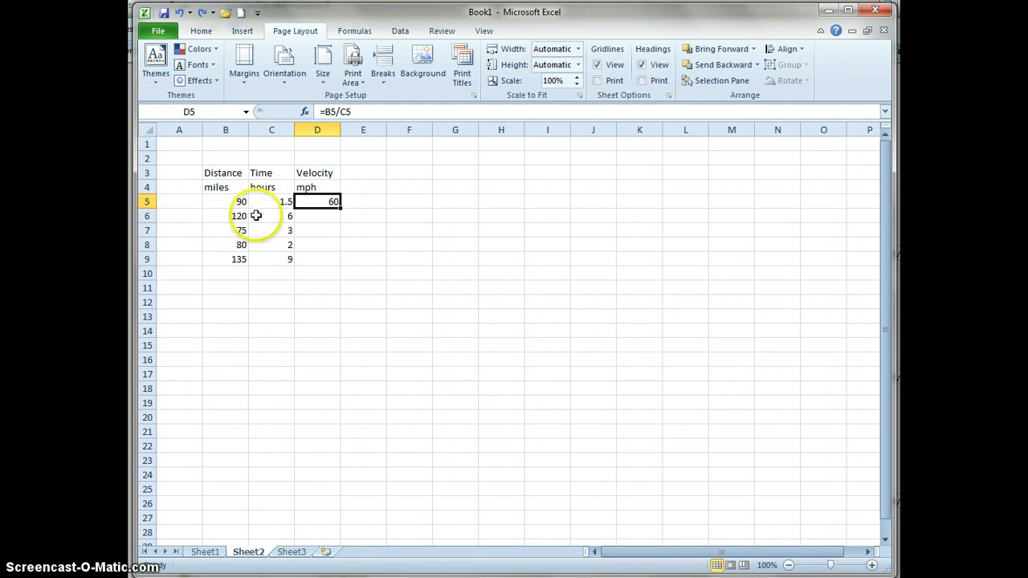
{"action": "right_click", "coordinate": [313, 206]}
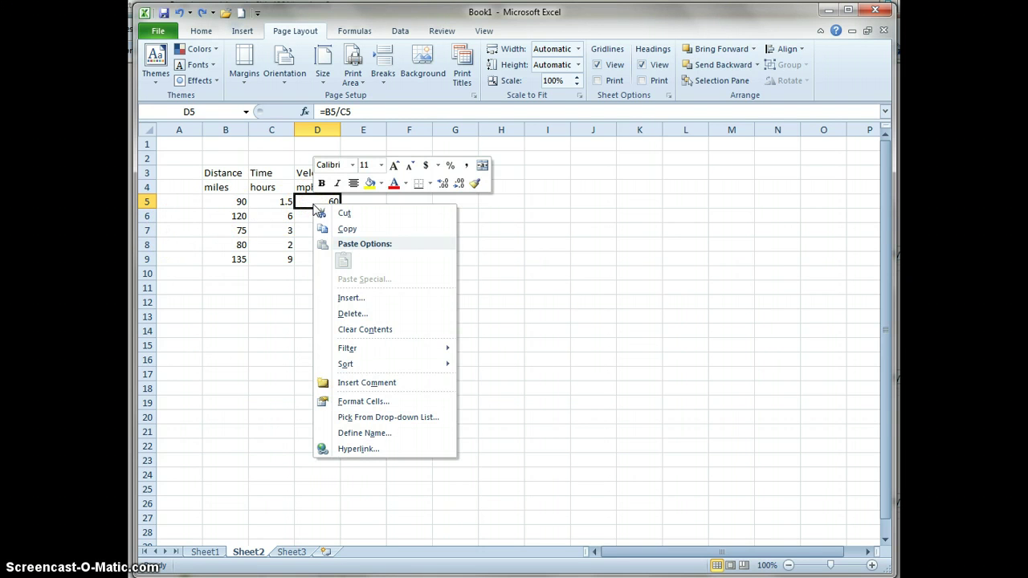
{"action": "left_click", "coordinate": [347, 230]}
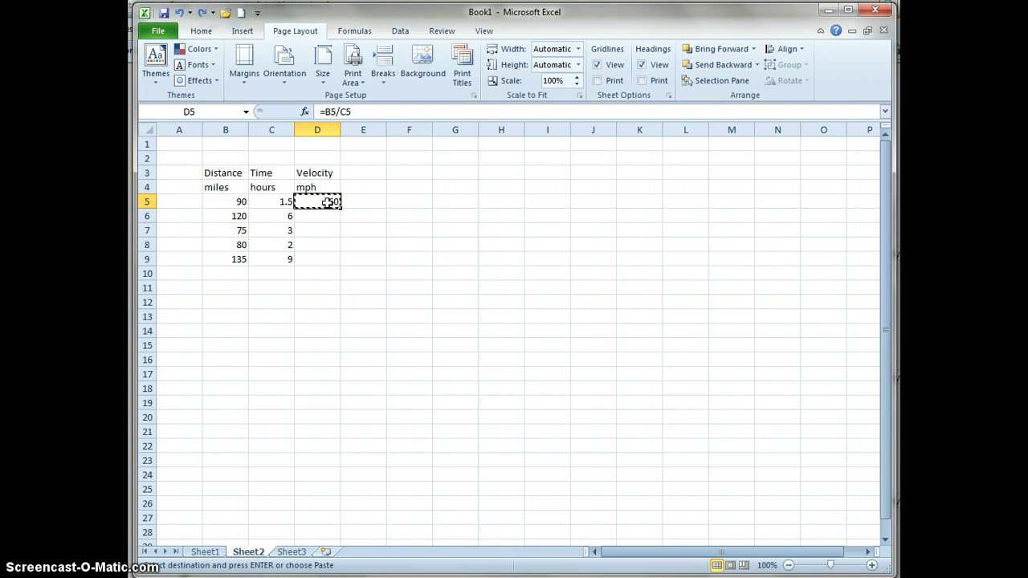
{"action": "key", "text": "Escape"}
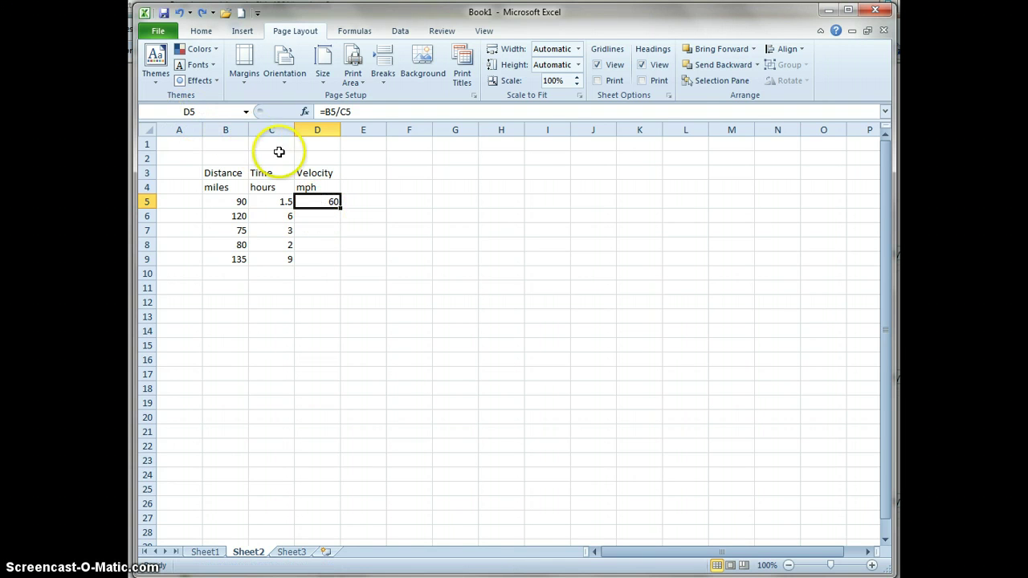
Step: Copy the velocity formula in D5 and paste it into D6:D9 with the regular Paste option
{"action": "left_click", "coordinate": [200, 32]}
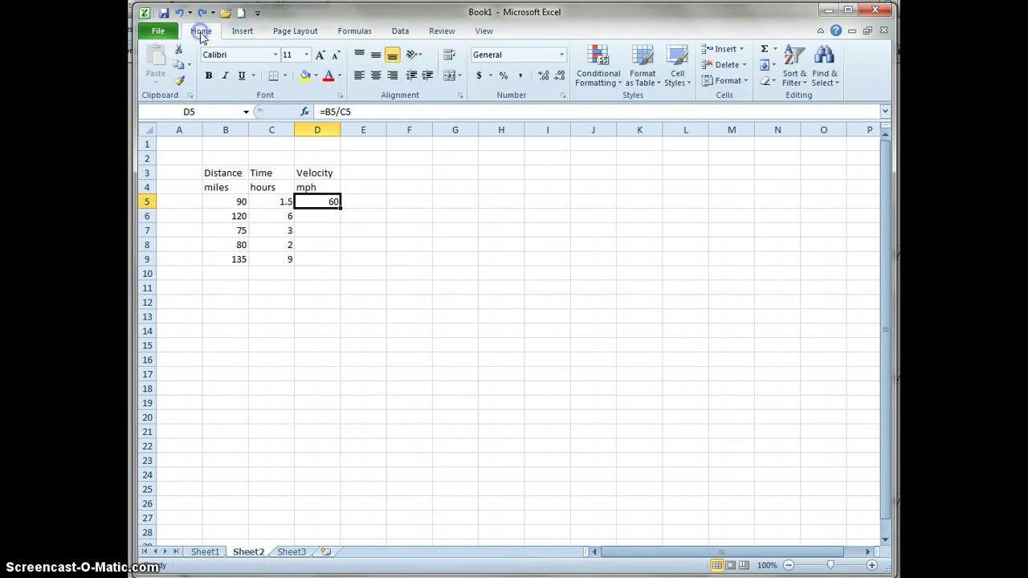
{"action": "left_click", "coordinate": [180, 69]}
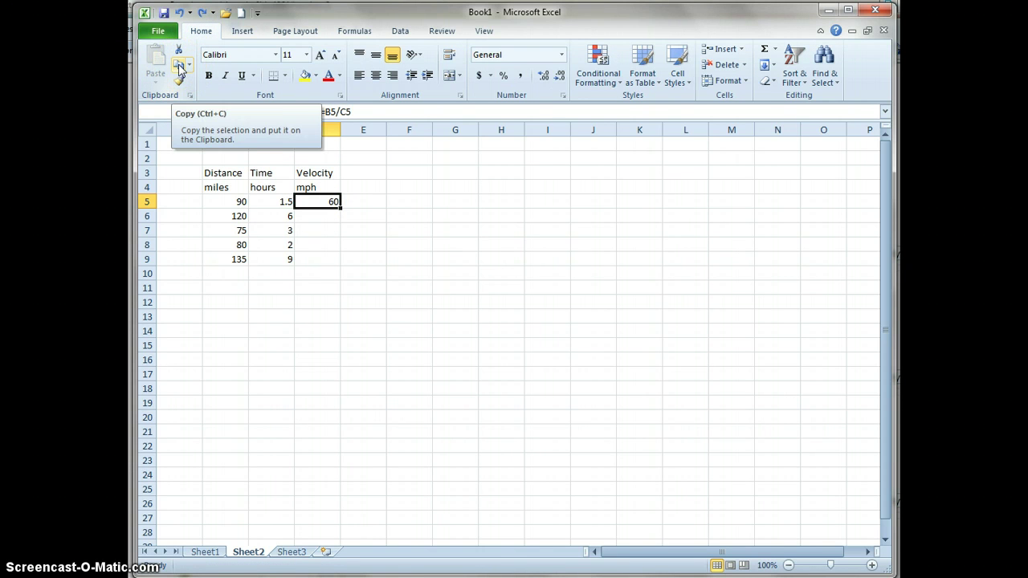
{"action": "left_click", "coordinate": [180, 69]}
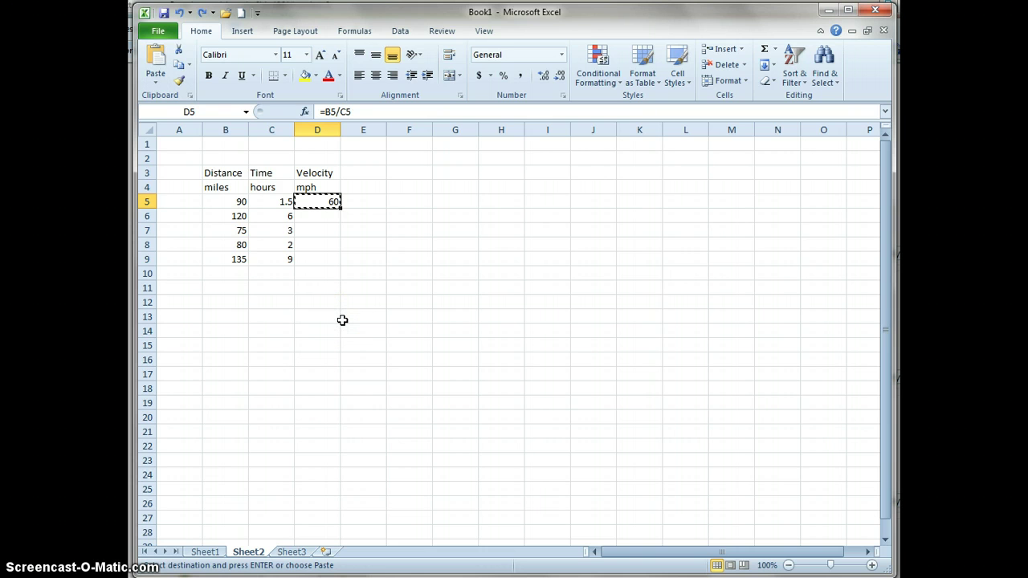
{"action": "left_click", "coordinate": [340, 318]}
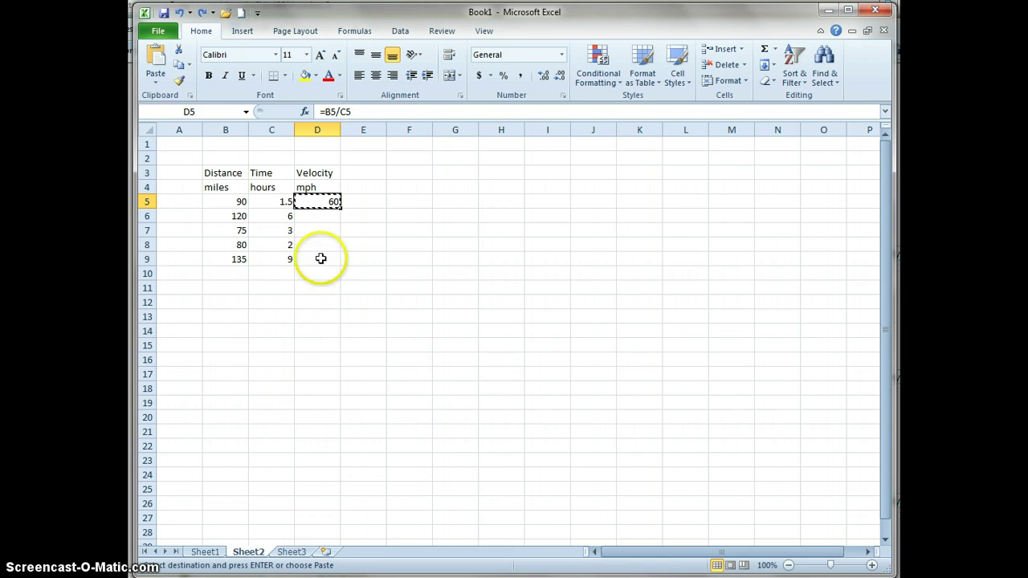
{"action": "left_click", "coordinate": [318, 216]}
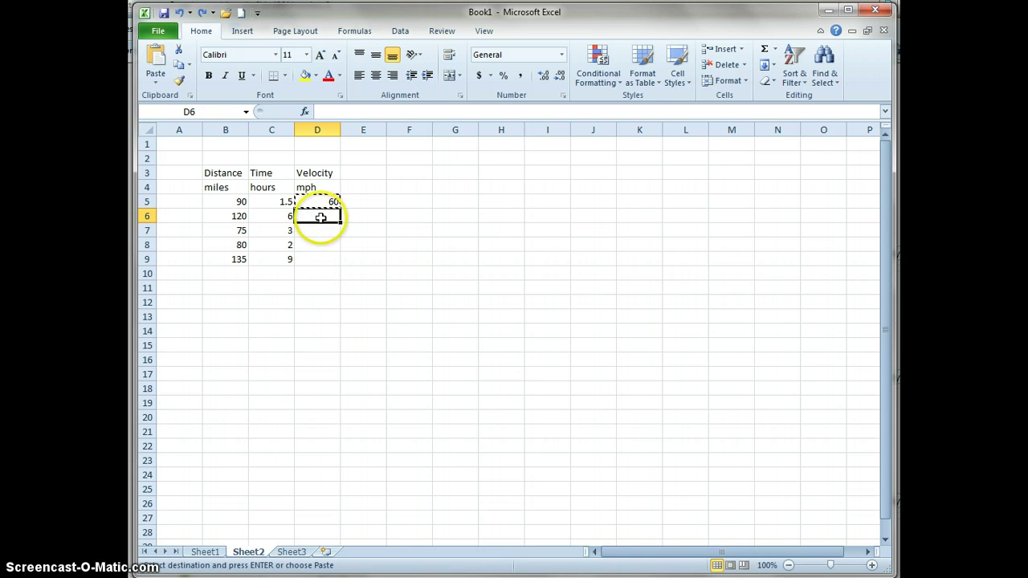
{"action": "left_click_drag", "start_coordinate": [319, 216], "coordinate": [323, 257]}
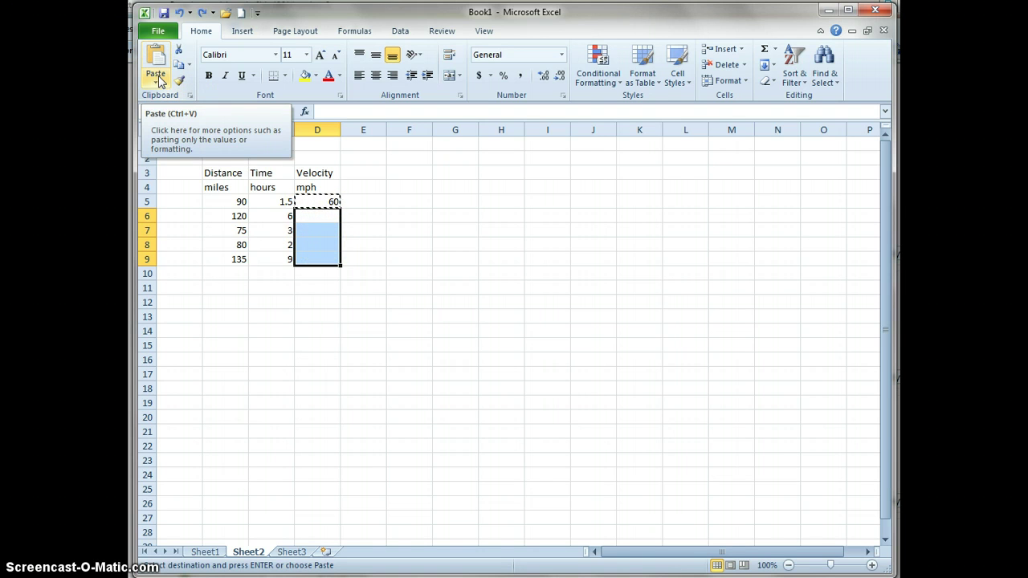
{"action": "right_click", "coordinate": [320, 234]}
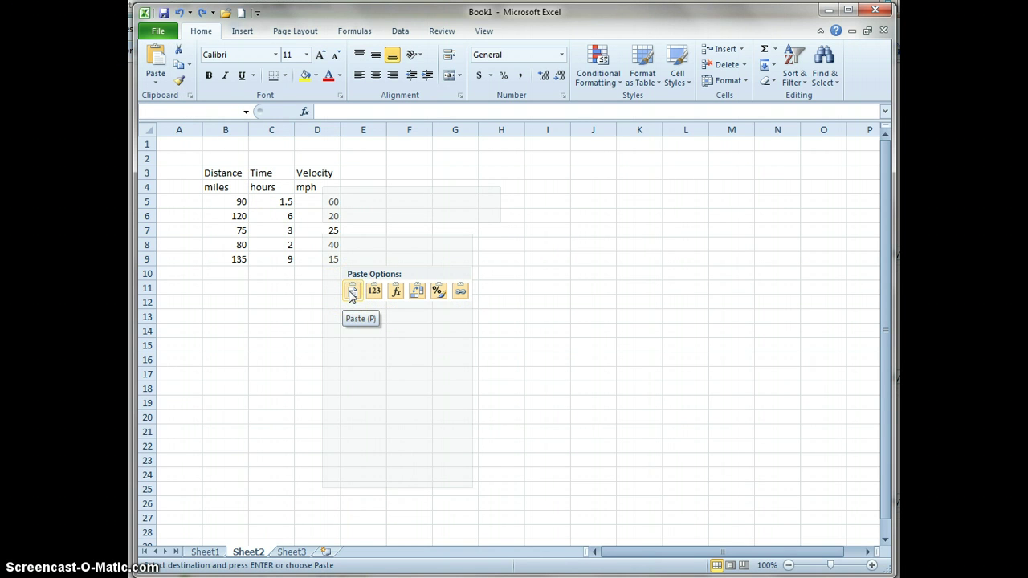
{"action": "left_click", "coordinate": [352, 295]}
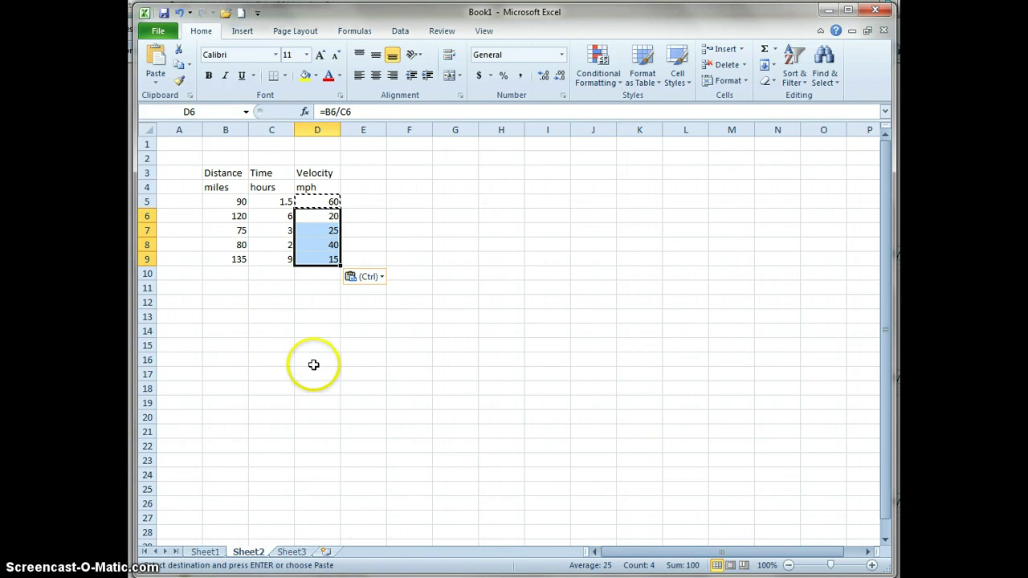
{"action": "key", "text": "Escape"}
Step: Review the formulas in the velocity cells D5, D6 and D9 to compare their row references
{"action": "left_click", "coordinate": [326, 201]}
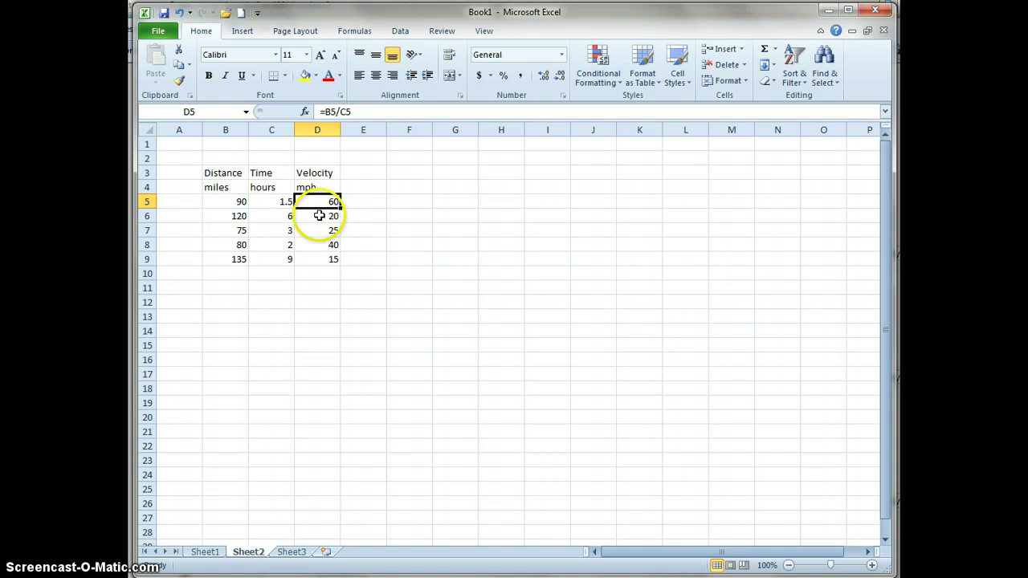
{"action": "left_click", "coordinate": [319, 215]}
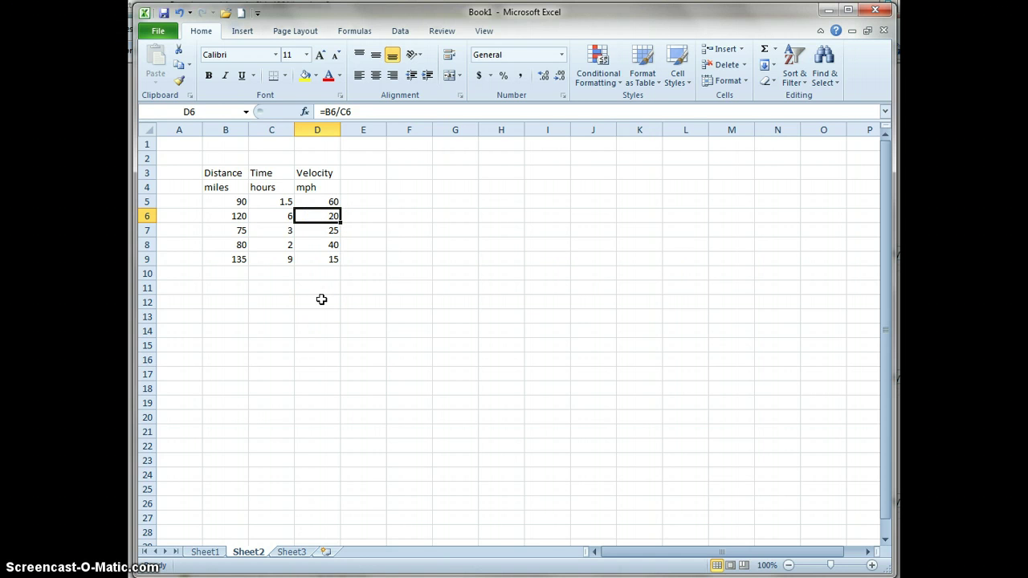
{"action": "left_click", "coordinate": [319, 259]}
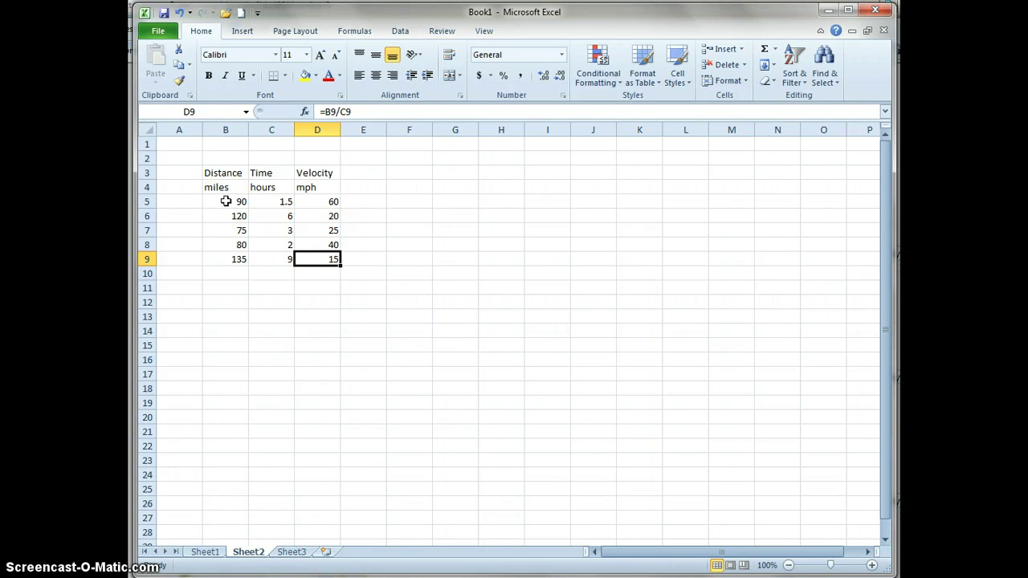
Step: Copy the distance, time and velocity data in B5:D9 and paste it starting at cell B13
{"action": "left_click_drag", "start_coordinate": [226, 202], "coordinate": [314, 255]}
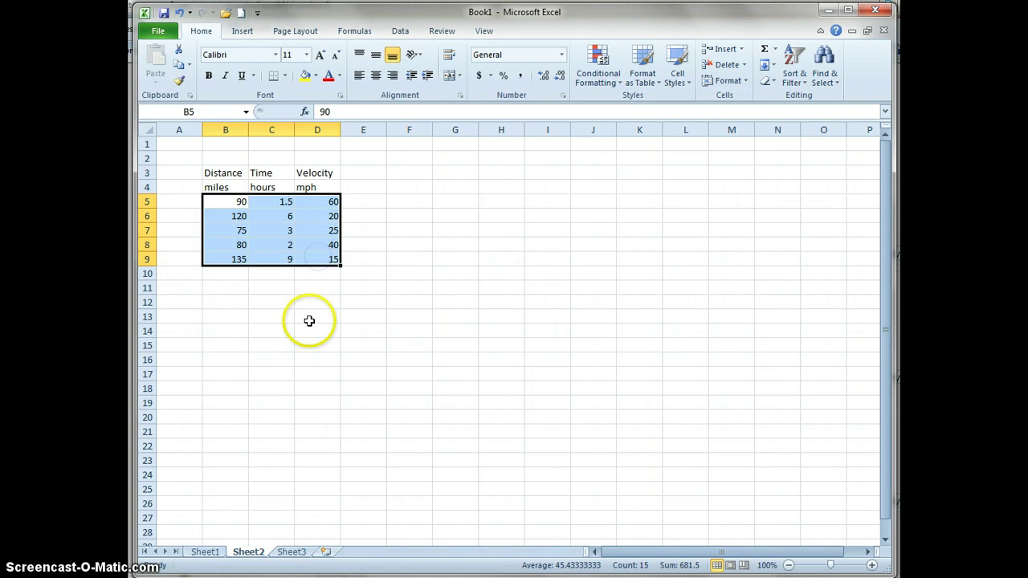
{"action": "right_click", "coordinate": [306, 233]}
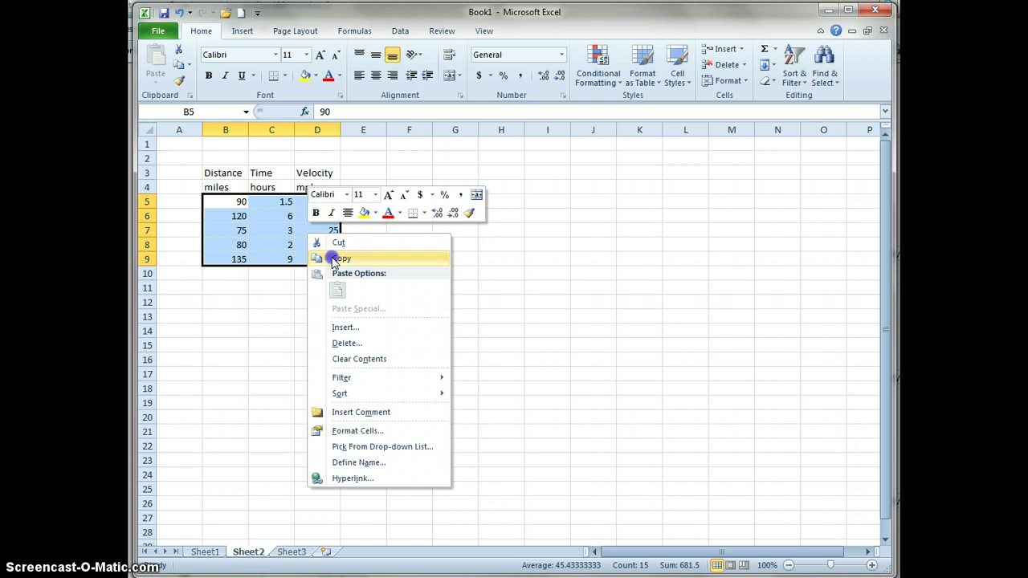
{"action": "left_click", "coordinate": [339, 256]}
{"action": "right_click", "coordinate": [234, 315]}
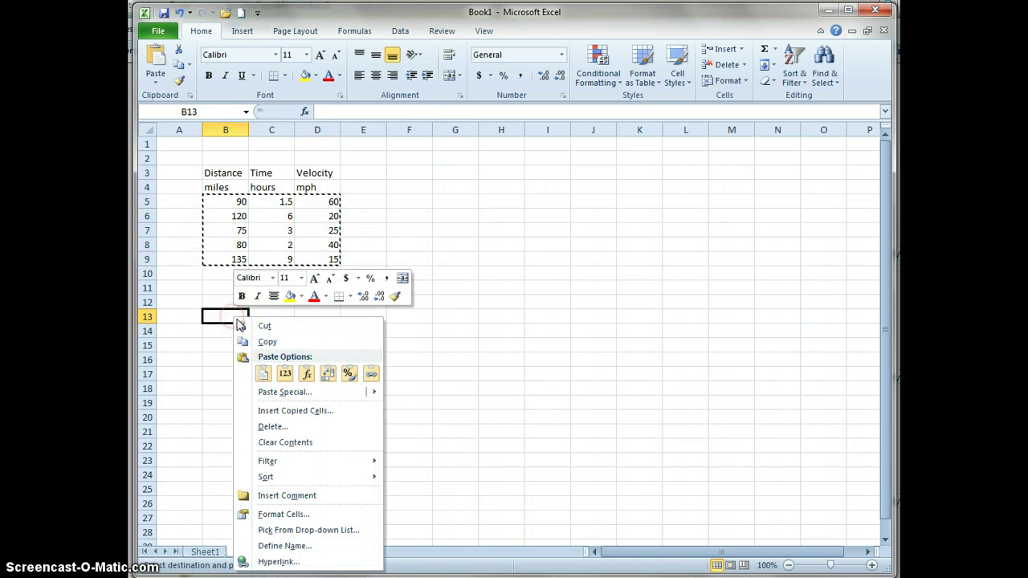
{"action": "left_click", "coordinate": [263, 375]}
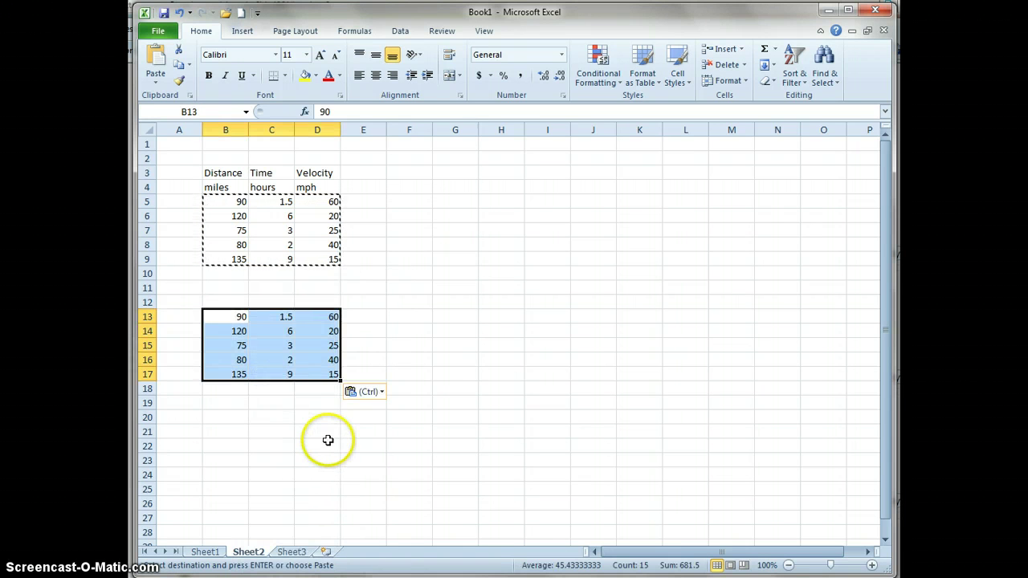
{"action": "key", "text": "Escape"}
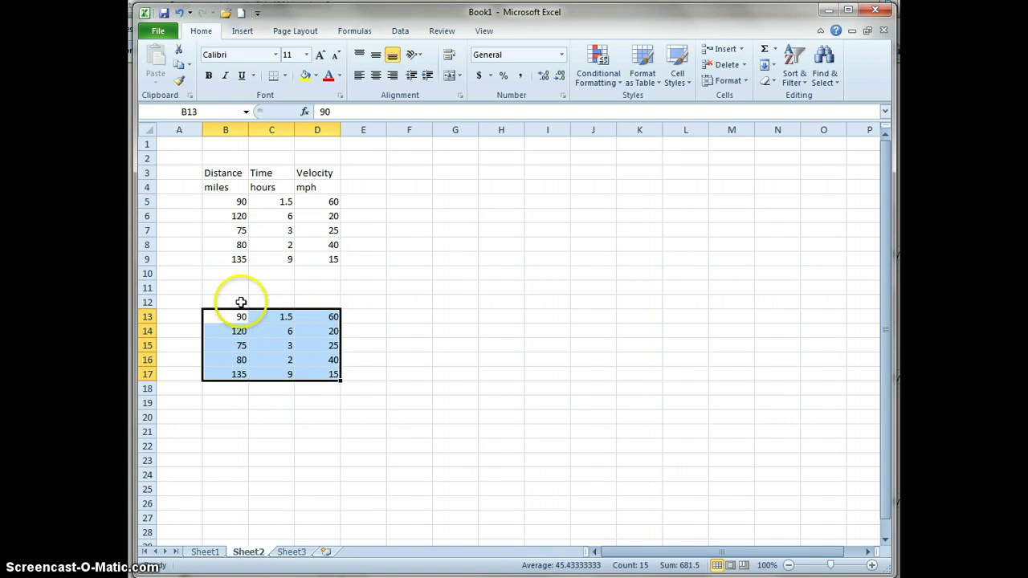
Step: Select the distance values from B5 down to B9
{"action": "left_click", "coordinate": [231, 202]}
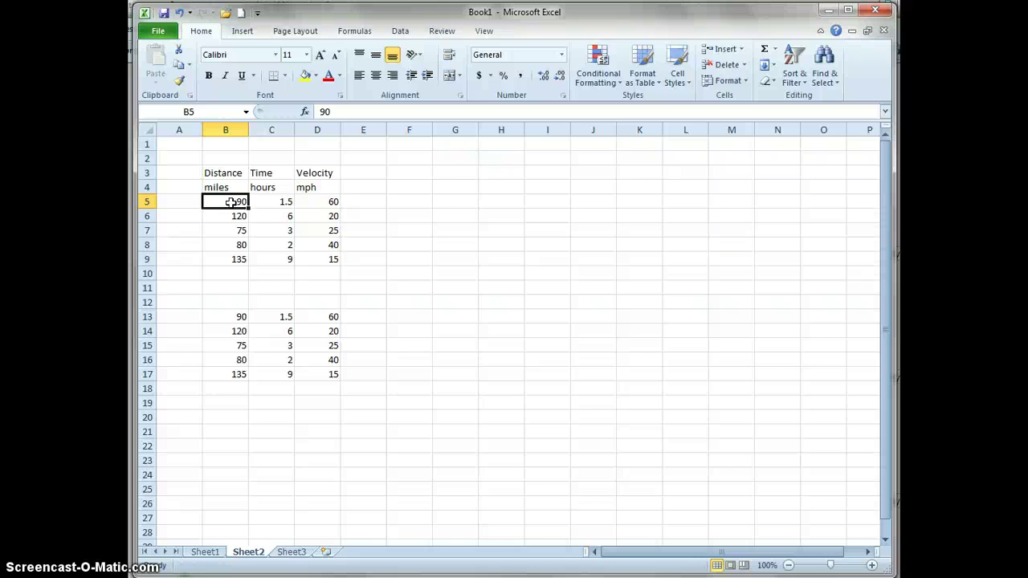
{"action": "key", "text": "ctrl+shift+Down"}
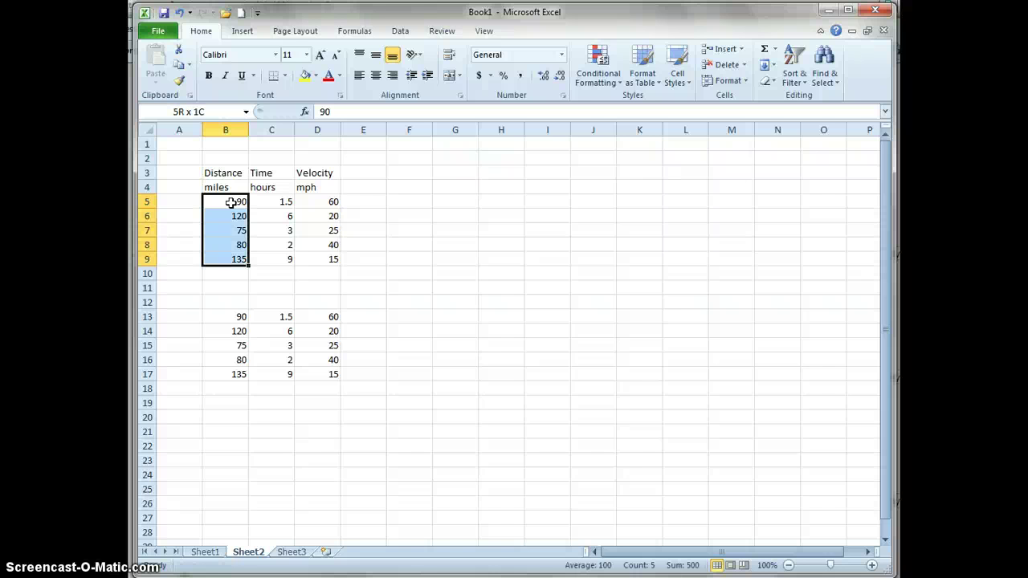